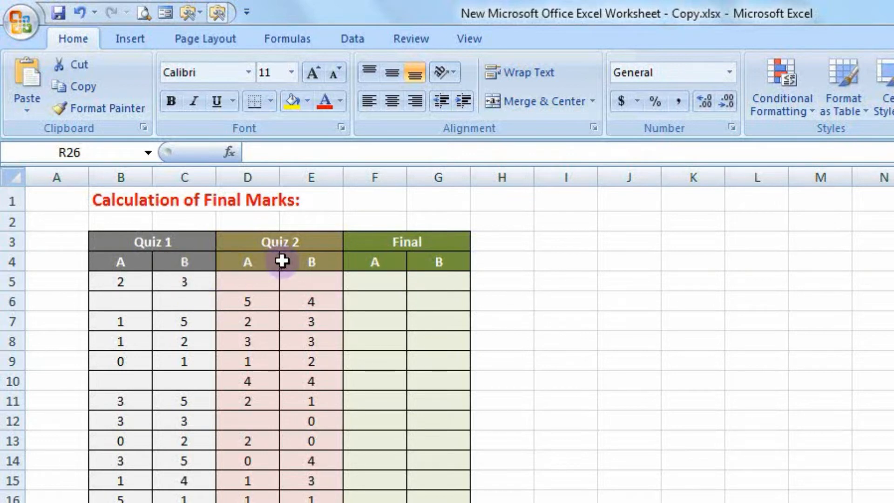
- In F5, begin an IF formula with the logical test SUM(B5:C5)>SUM(D5:E5) to compare the Quiz 1 and Quiz 2 totals
click(377, 285)
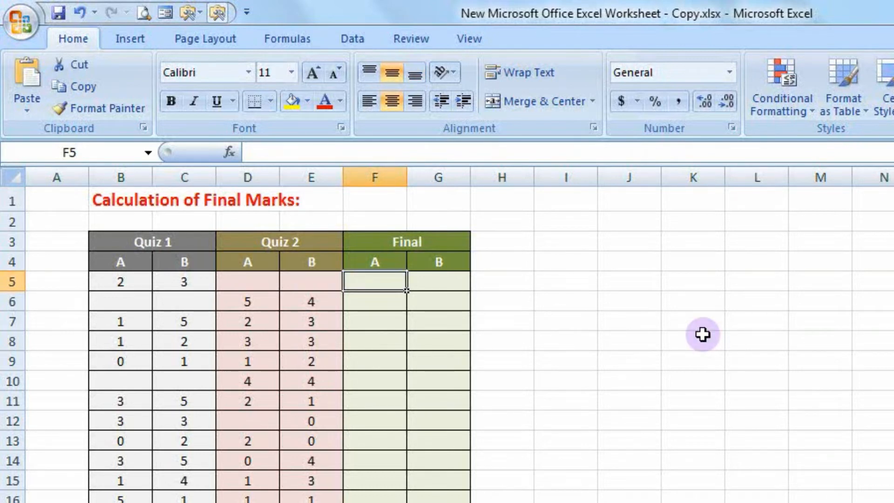
text(=)
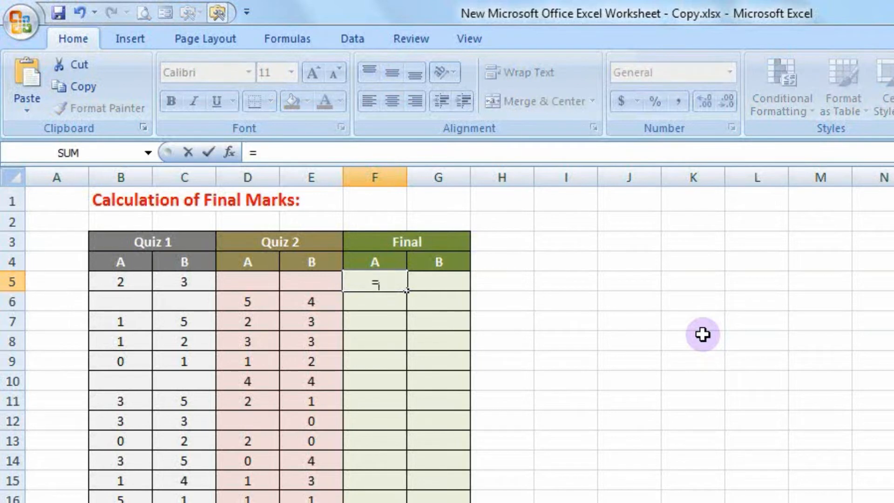
text(IF(SUM)
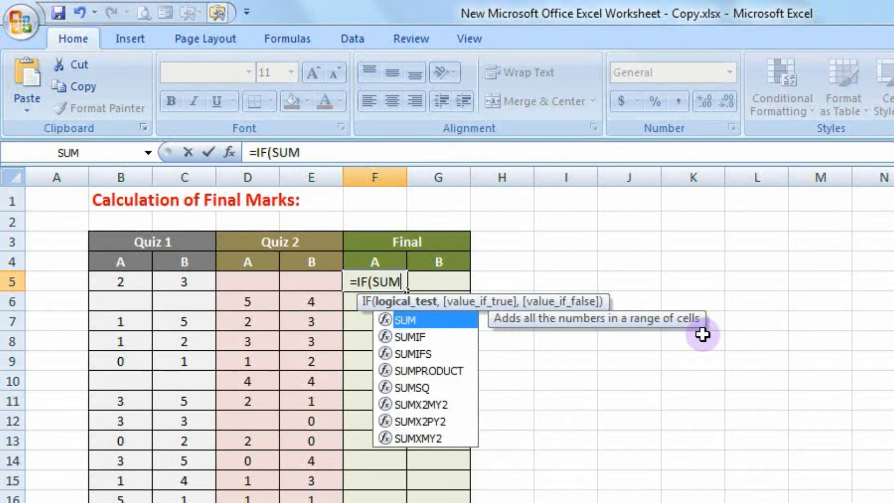
text(()
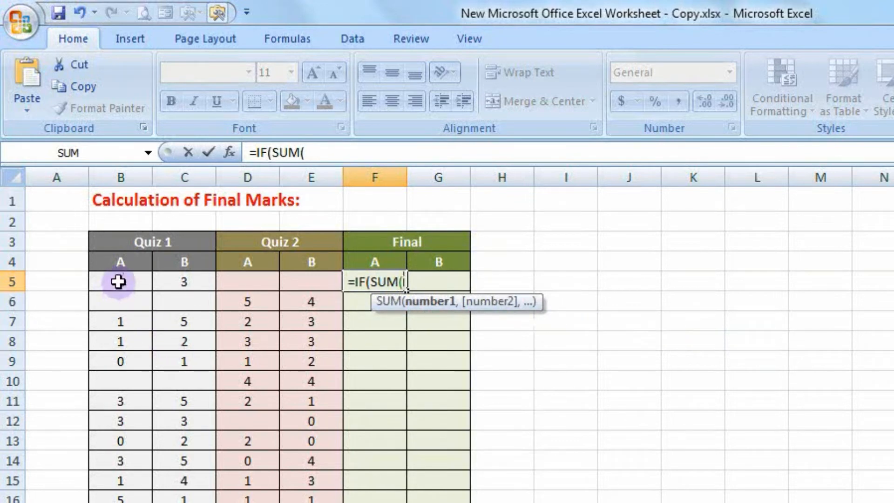
drag(119, 281, 193, 277)
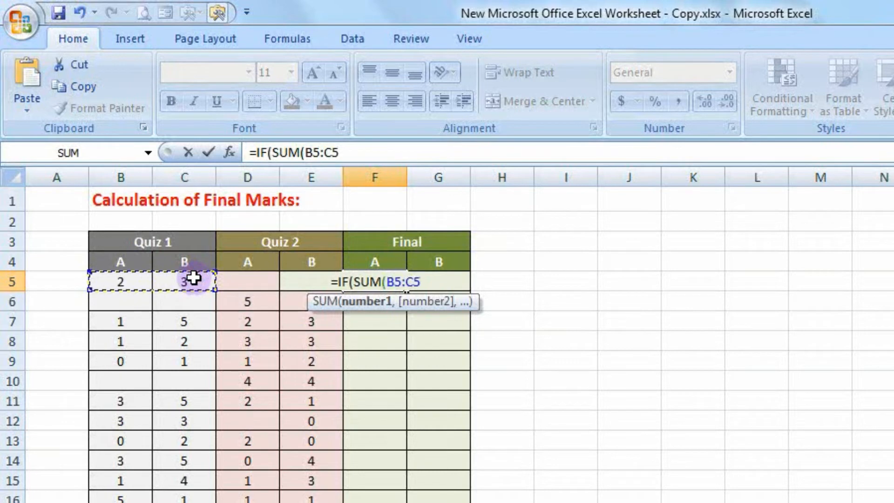
text())
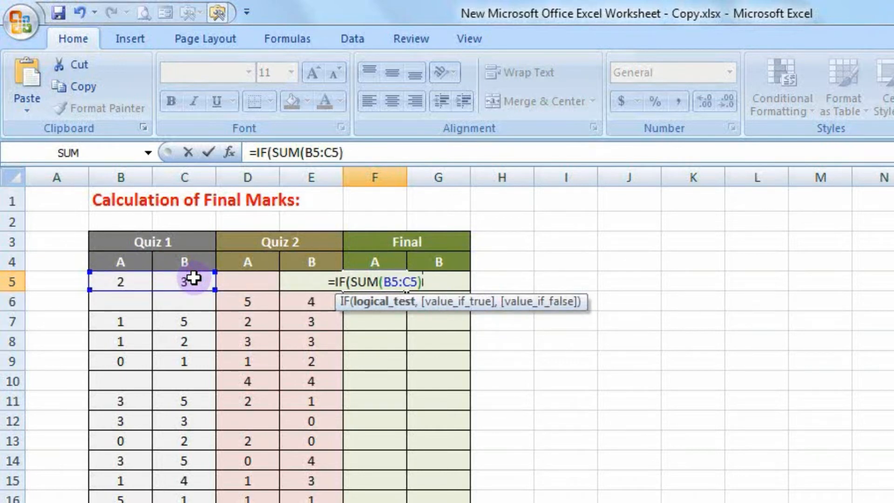
text(>)
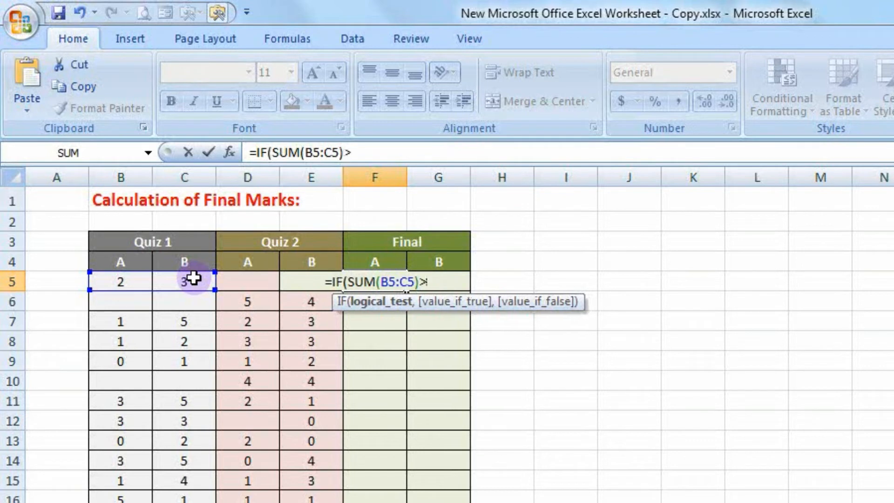
text(SUM()
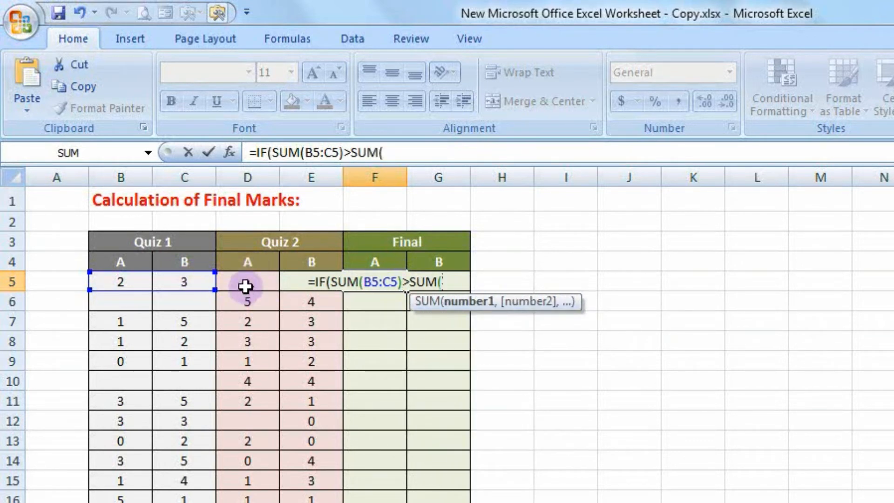
drag(246, 285, 306, 282)
text())
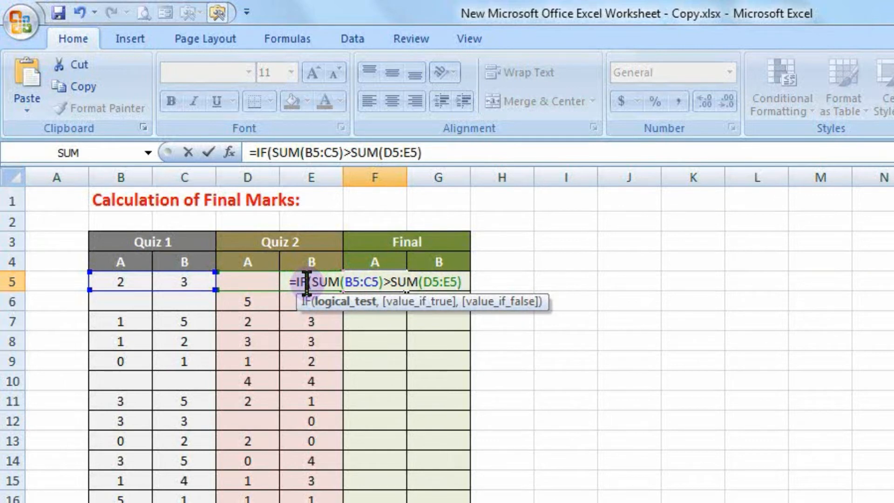
- Complete the IF formula in F5 so it returns B5 when the test is true and D5 otherwise
text(,)
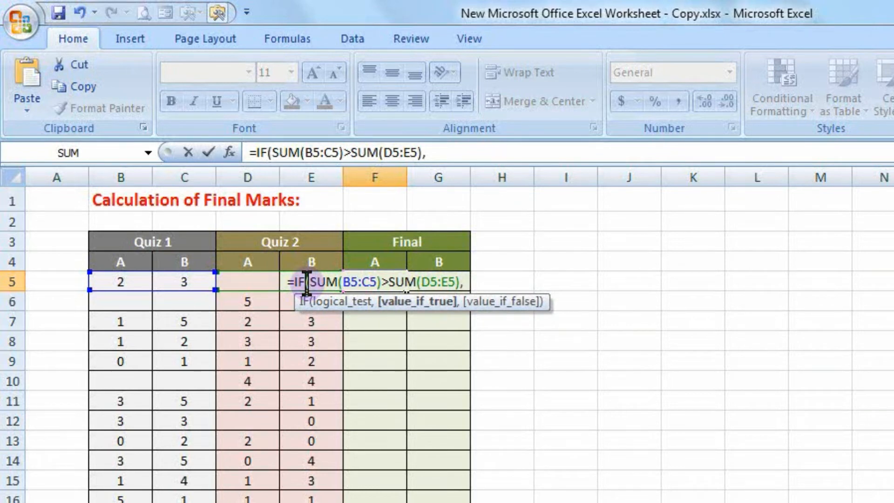
click(124, 282)
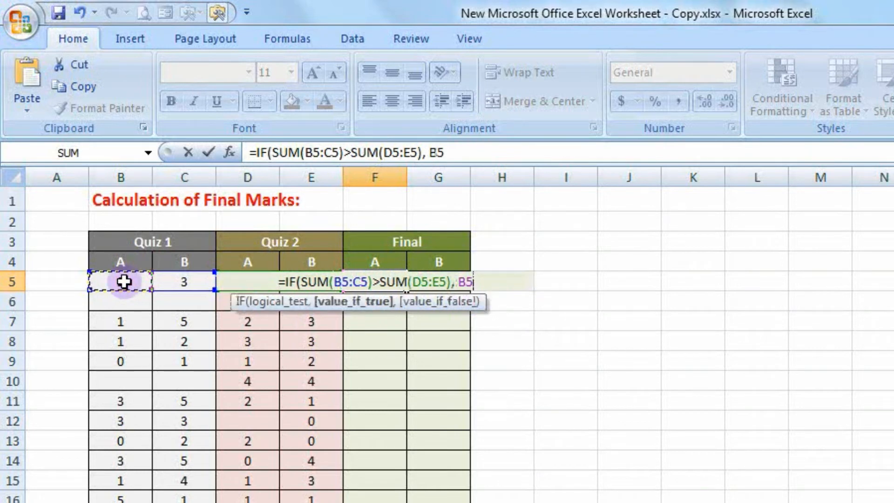
text(,)
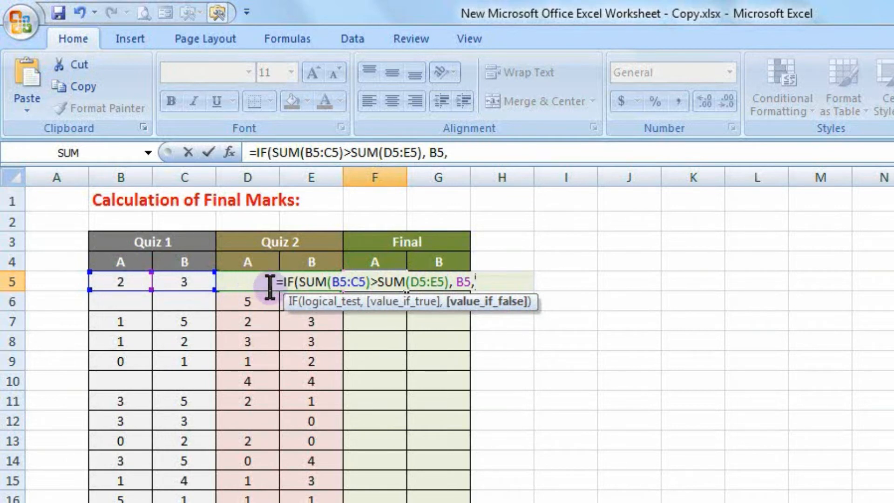
text(D5)
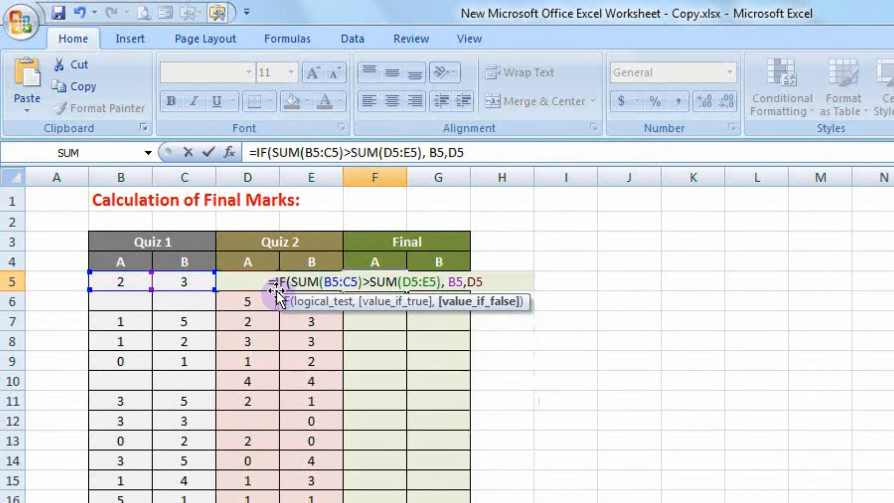
text())
key(Return)
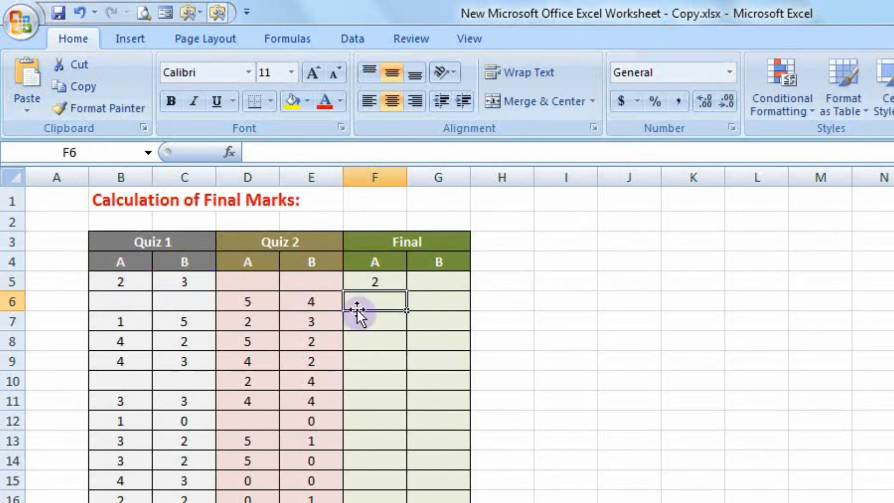
- In G5, begin an IF formula with the logical test SUM(B5:C5)>SUM(D5:E5) for the Final B mark
click(437, 284)
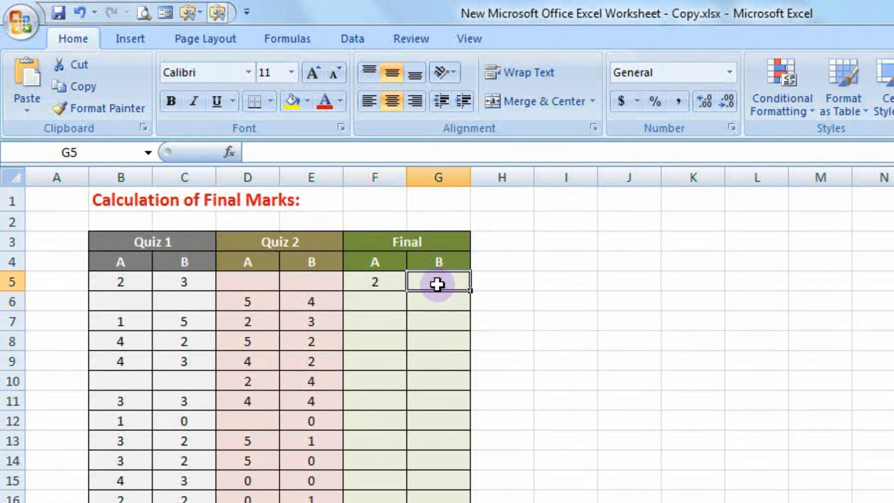
text(=)
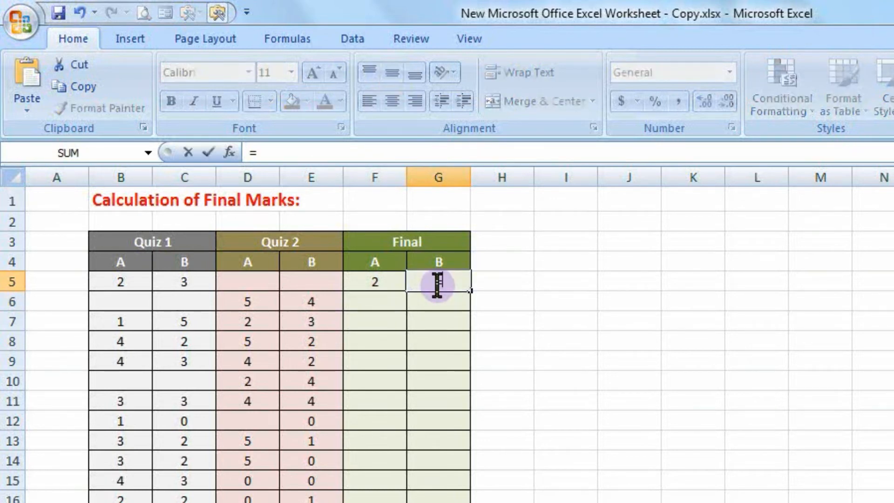
text(IF(SUM)
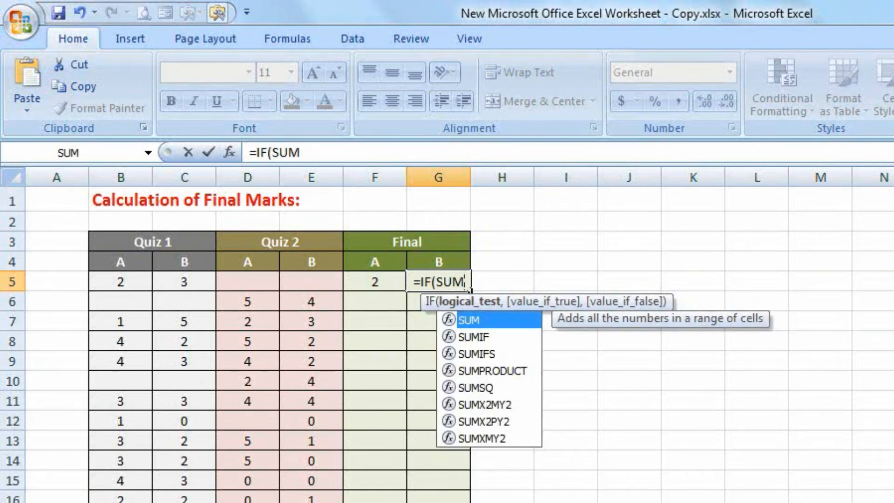
text(()
drag(120, 281, 171, 277)
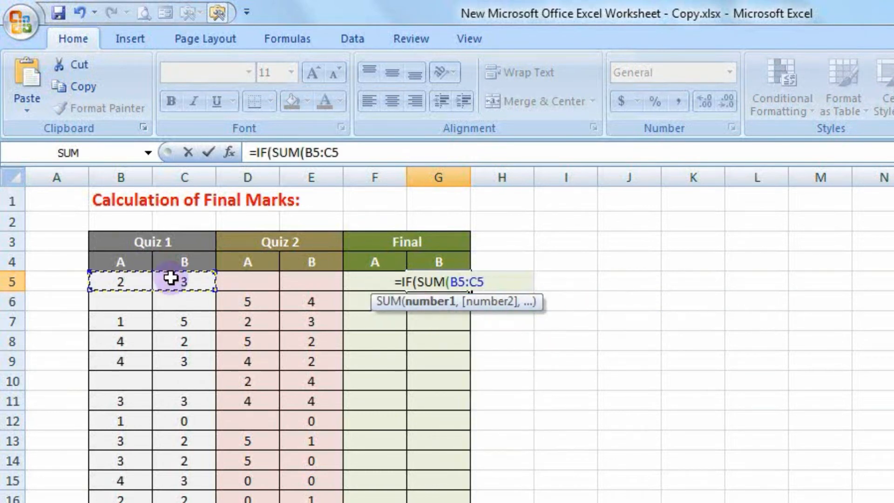
text())
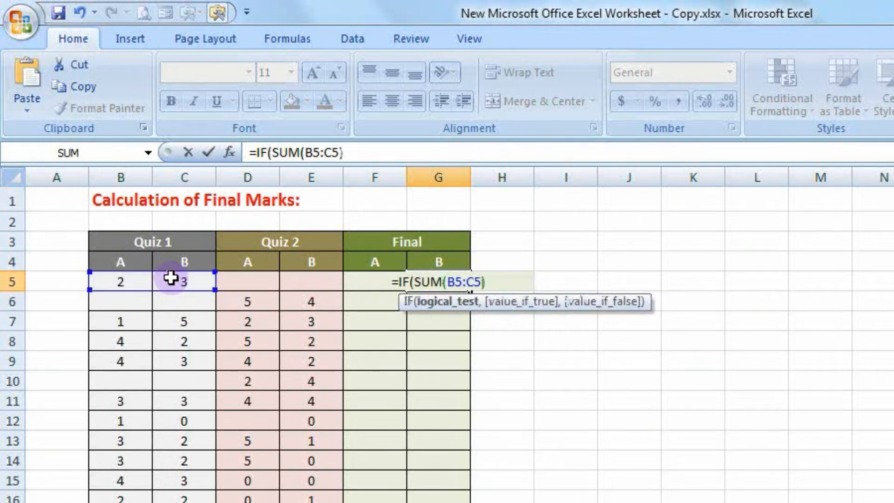
text(>)
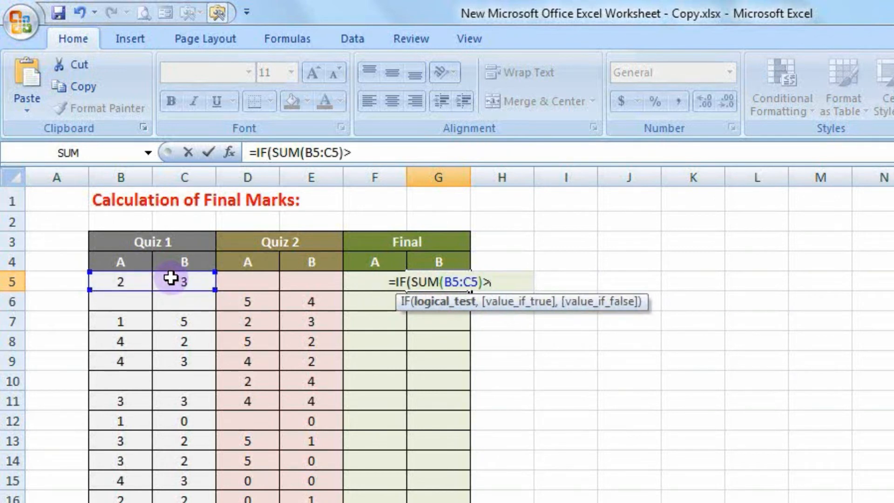
text(SUM()
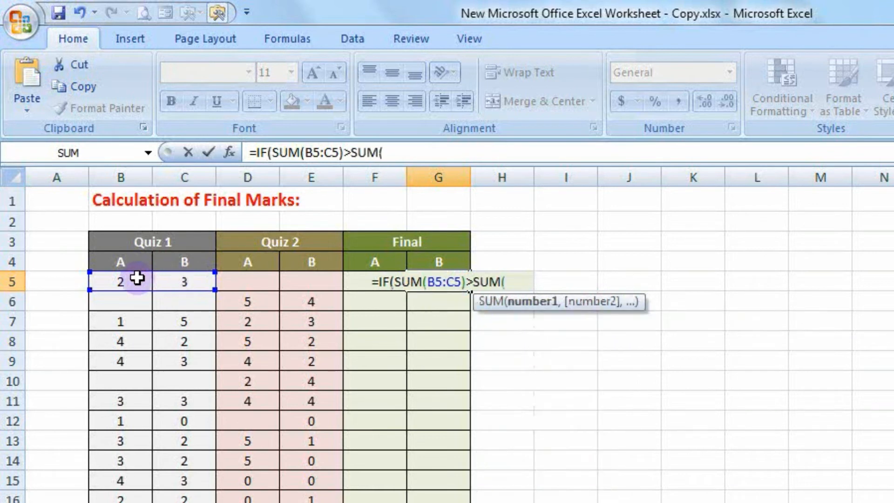
drag(242, 283, 292, 278)
text(),)
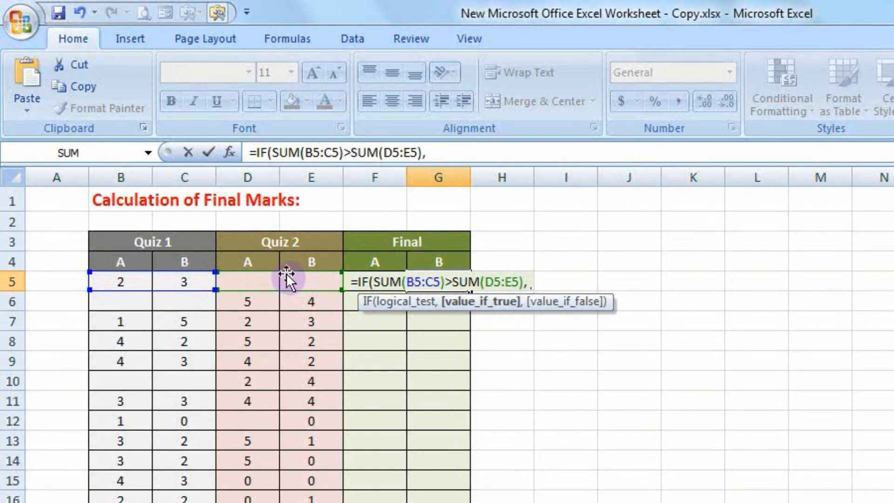
- Complete the IF formula in G5 so it returns C5 when the test is true and E5 otherwise
click(186, 282)
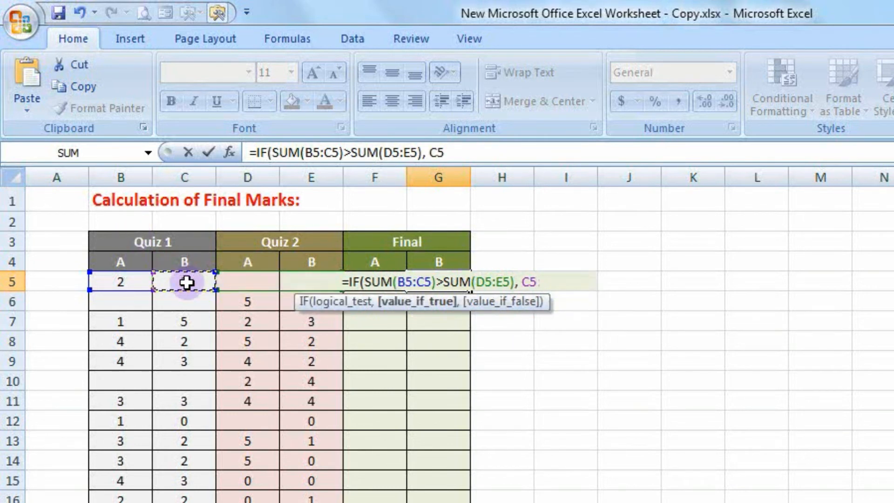
text(,)
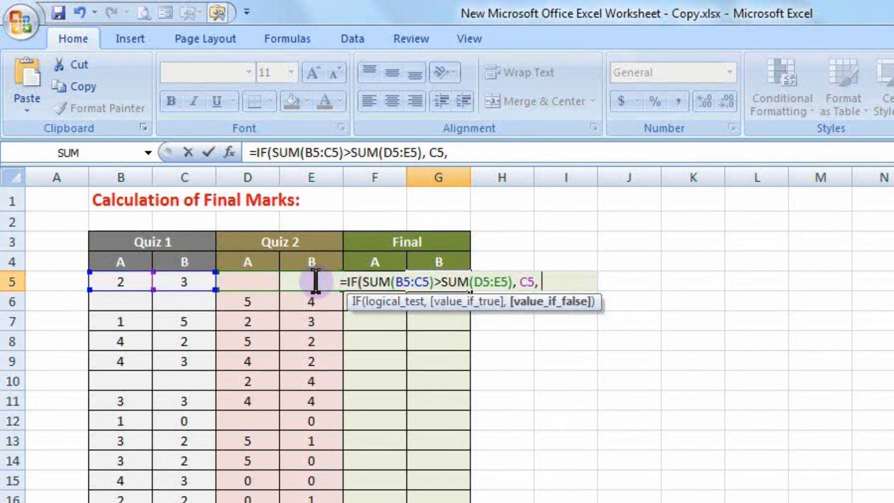
text(E5)
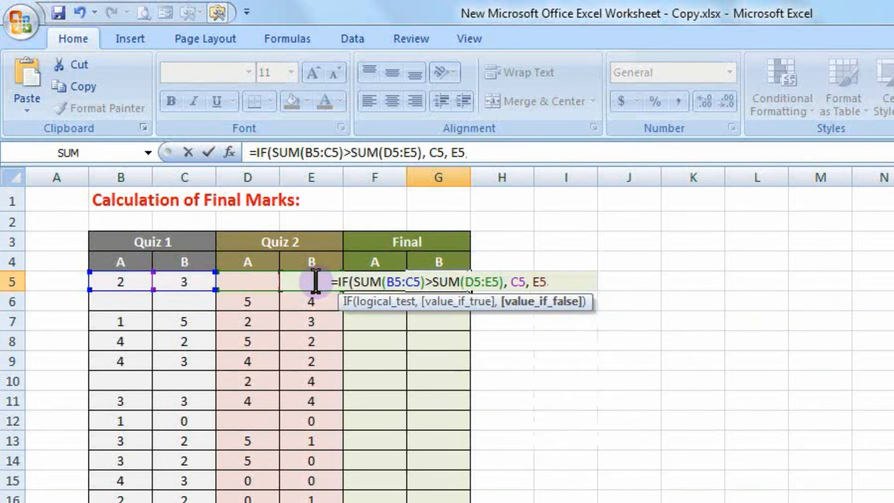
text())
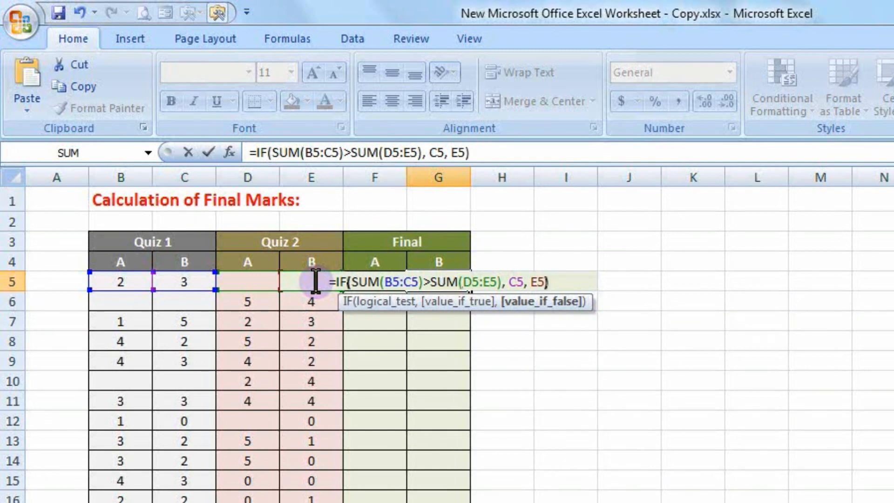
key(Return)
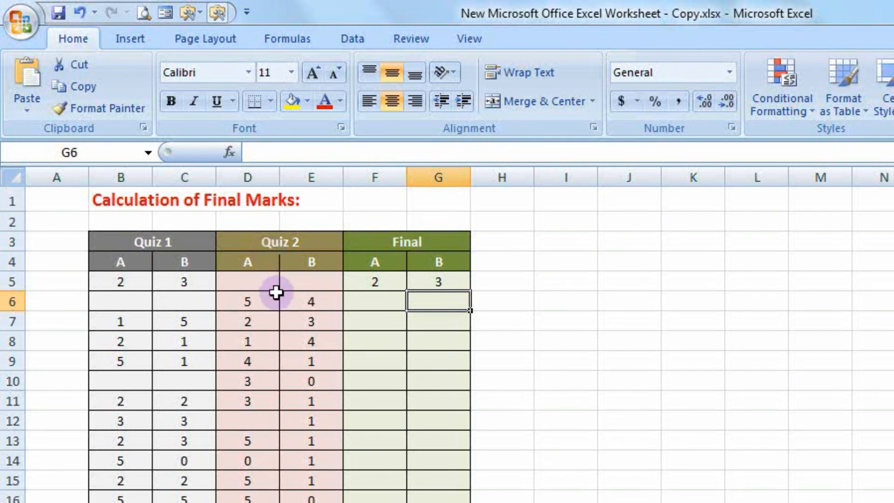
- Fill the formulas in F5 and G5 down through the remaining rows of the Final A and B columns
click(381, 281)
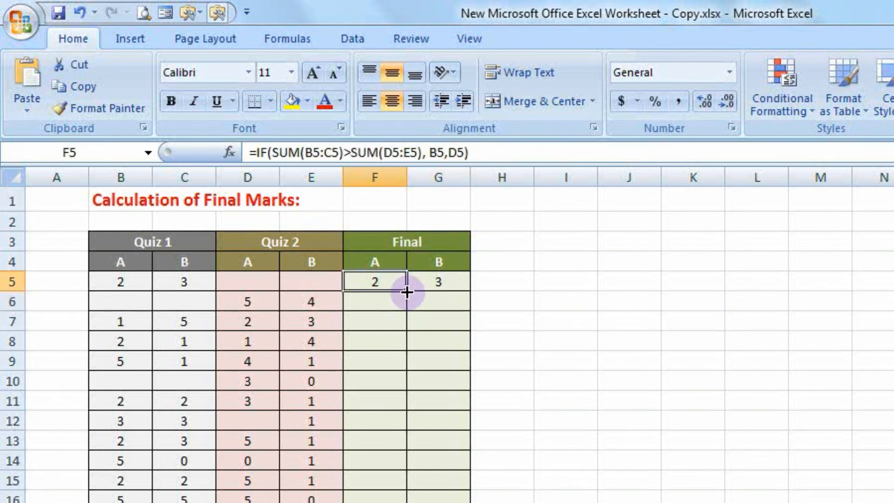
drag(407, 291, 401, 502)
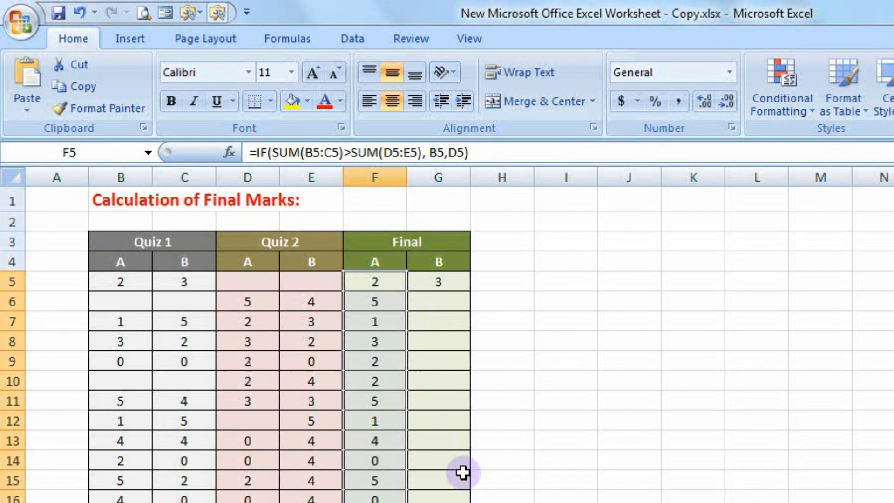
click(463, 279)
drag(471, 292, 472, 500)
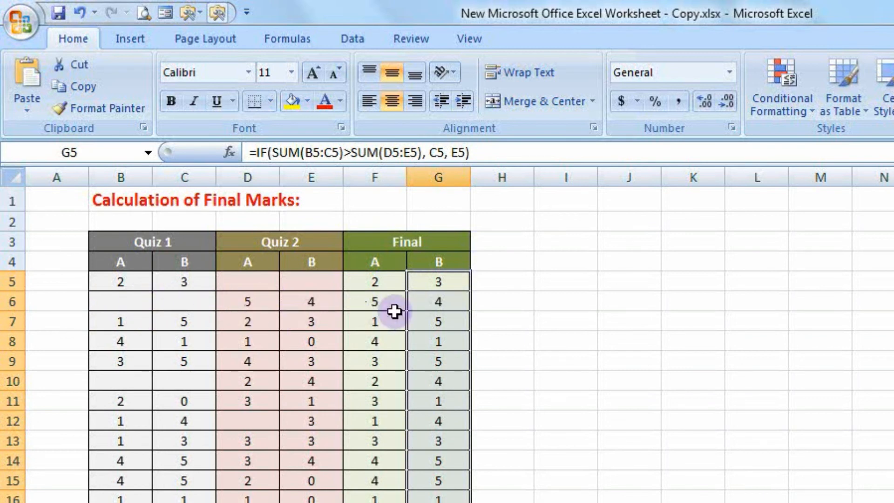
click(601, 309)
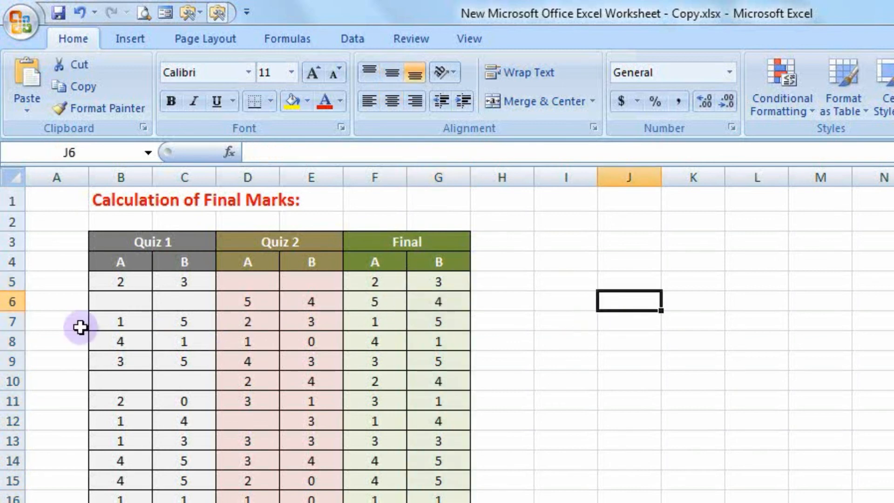